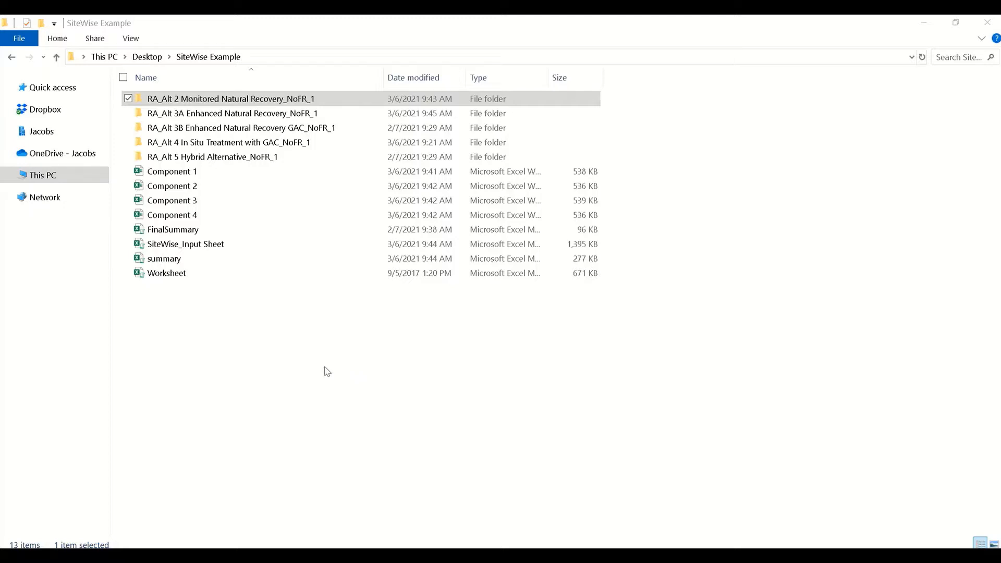
# - Open the SiteWise_Input Sheet workbook in Excel and reload the saved alternative RA_Alt 2 Monitored Natural Recovery_NoFR_1 from the Site Info sheet
pyautogui.doubleClick(170, 248)
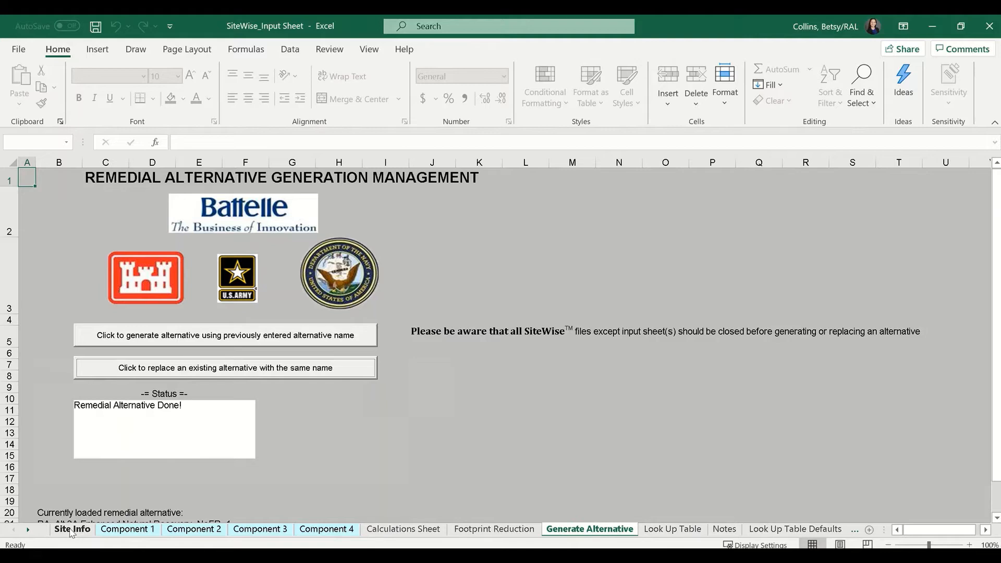
pyautogui.click(72, 530)
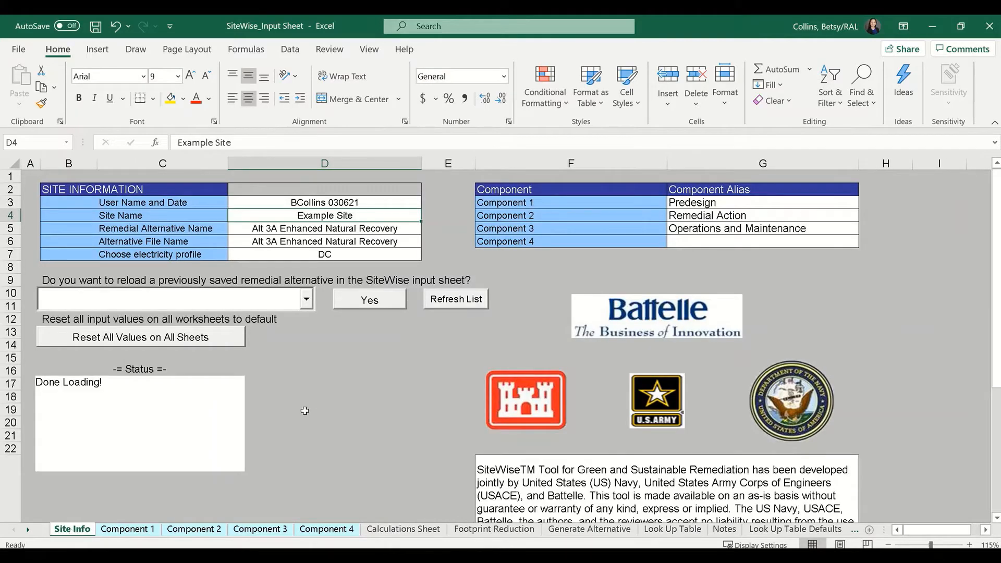
pyautogui.click(307, 300)
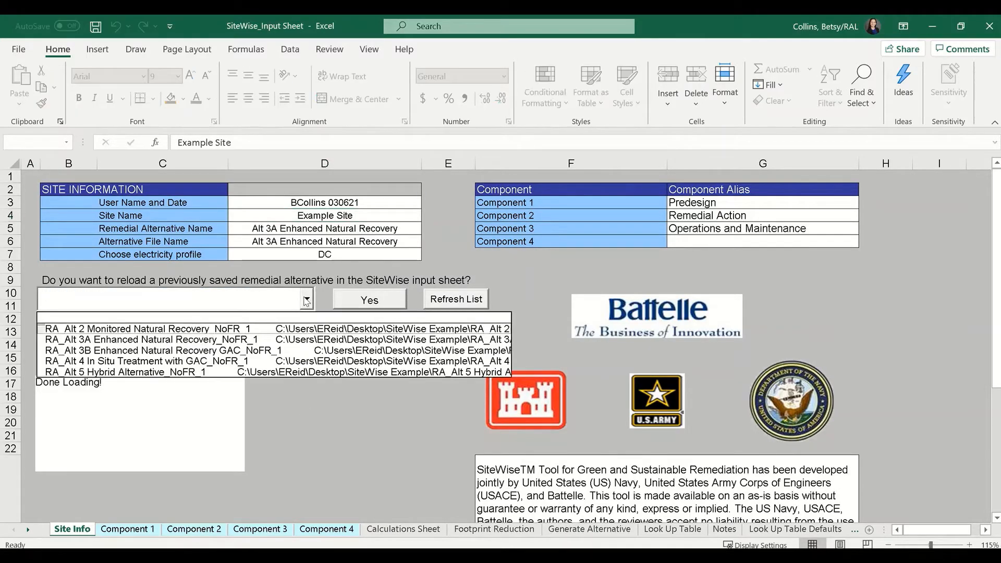
pyautogui.click(146, 330)
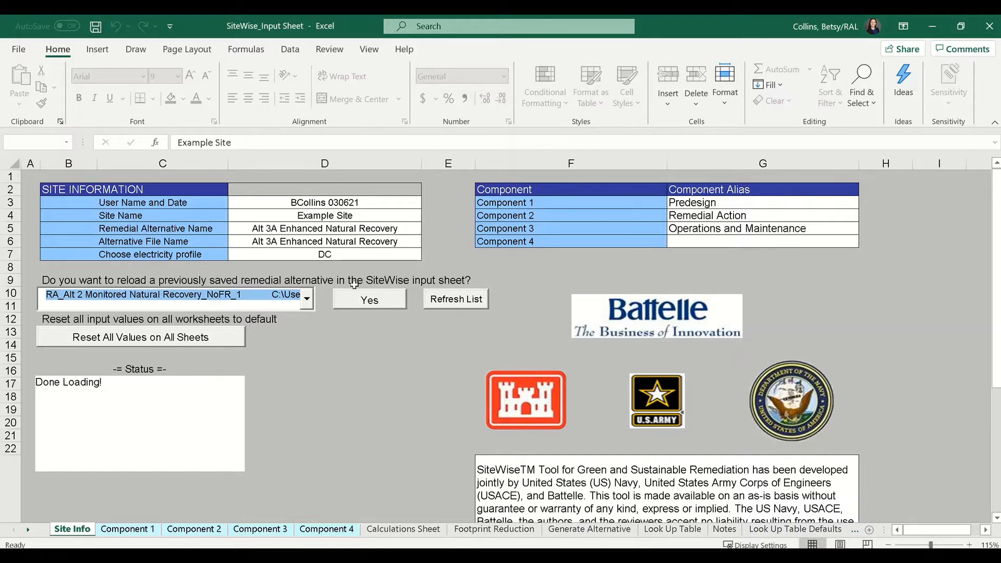
pyautogui.click(365, 300)
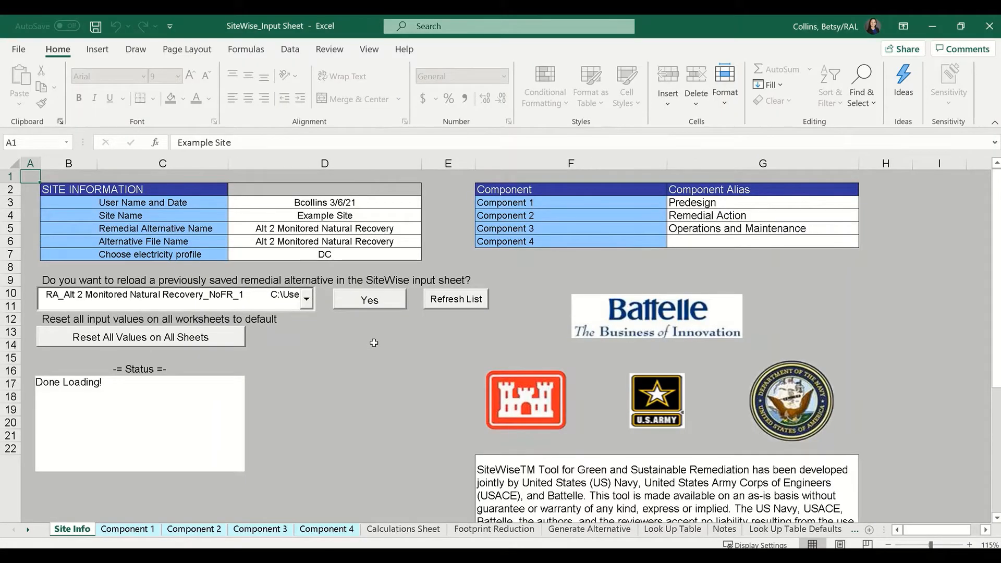
# - On the Component 1 sheet, set the road distance per trip to 50 miles for both Site Visits, Bathymetric Survey and Vessel Support
pyautogui.click(123, 528)
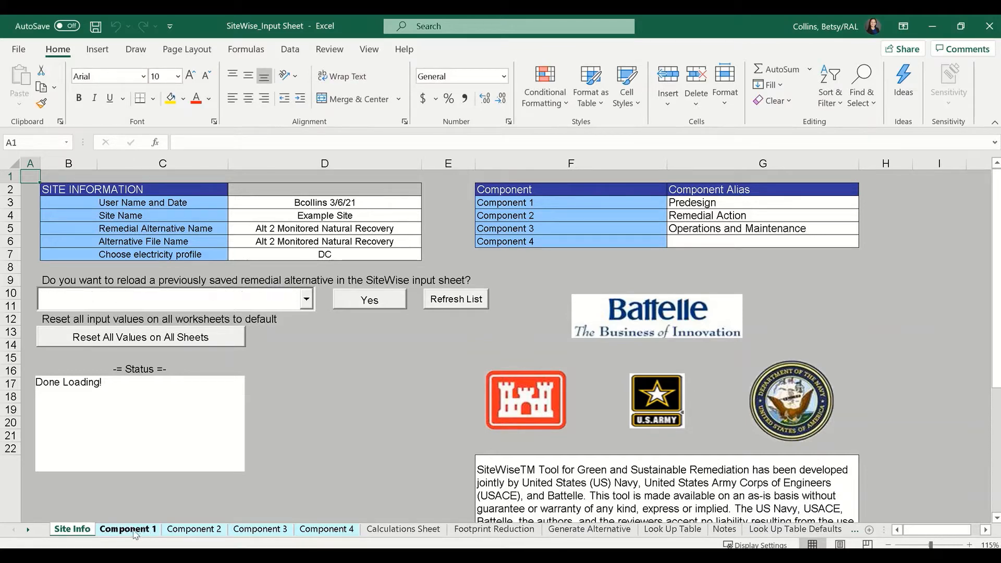
pyautogui.click(134, 530)
pyautogui.scroll(-6, 280, 433)
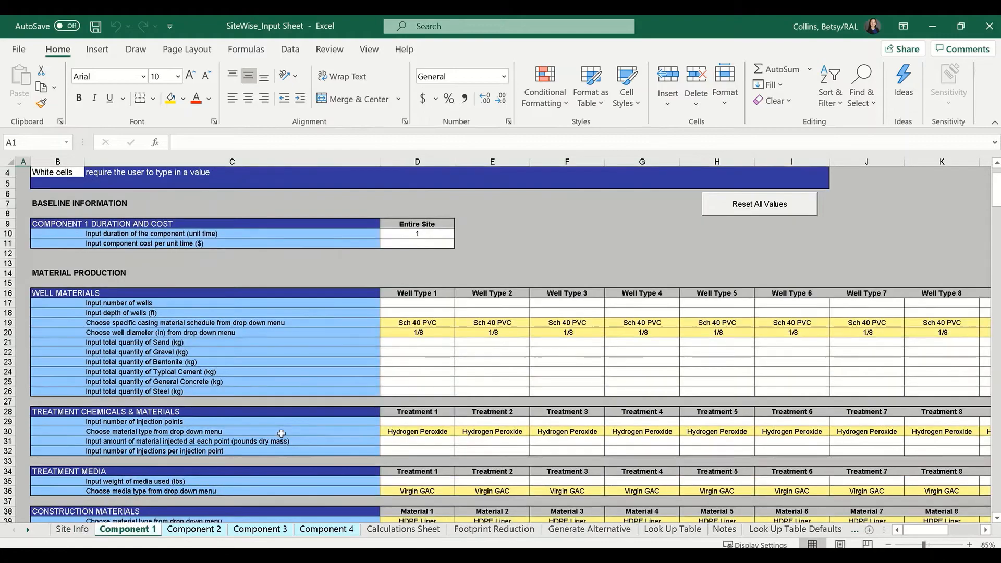
pyautogui.scroll(-7, 281, 433)
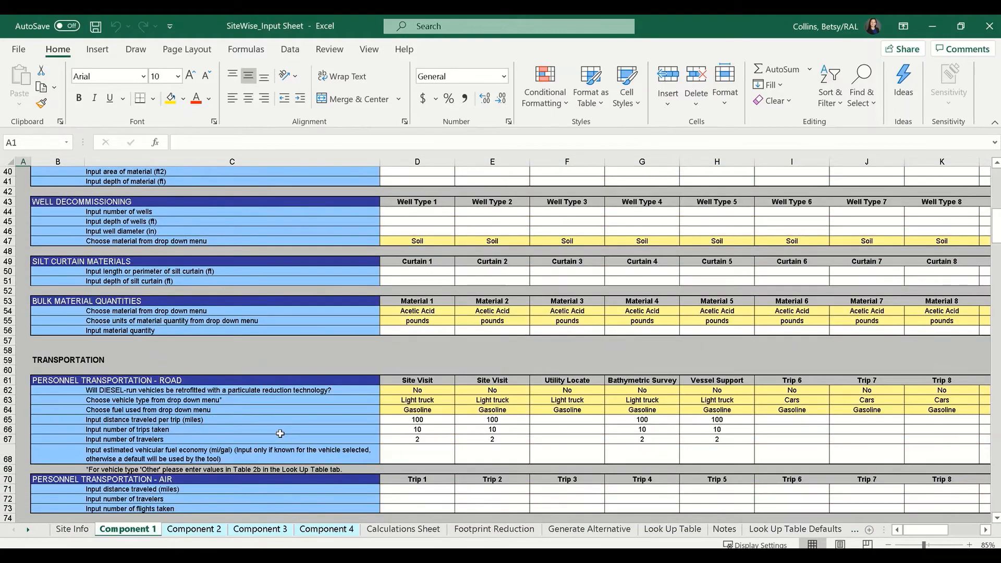
pyautogui.scroll(-1, 271, 437)
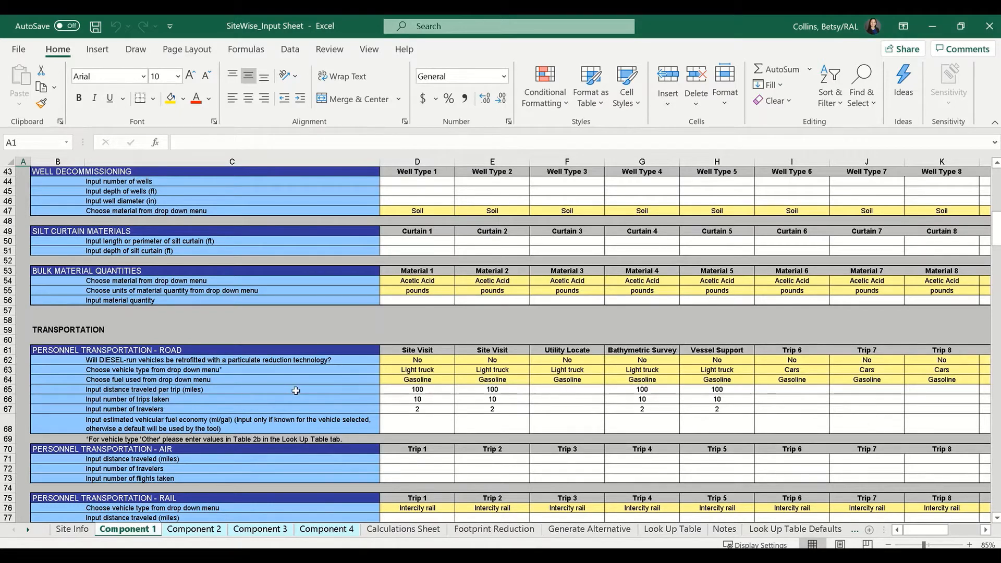
pyautogui.click(417, 389)
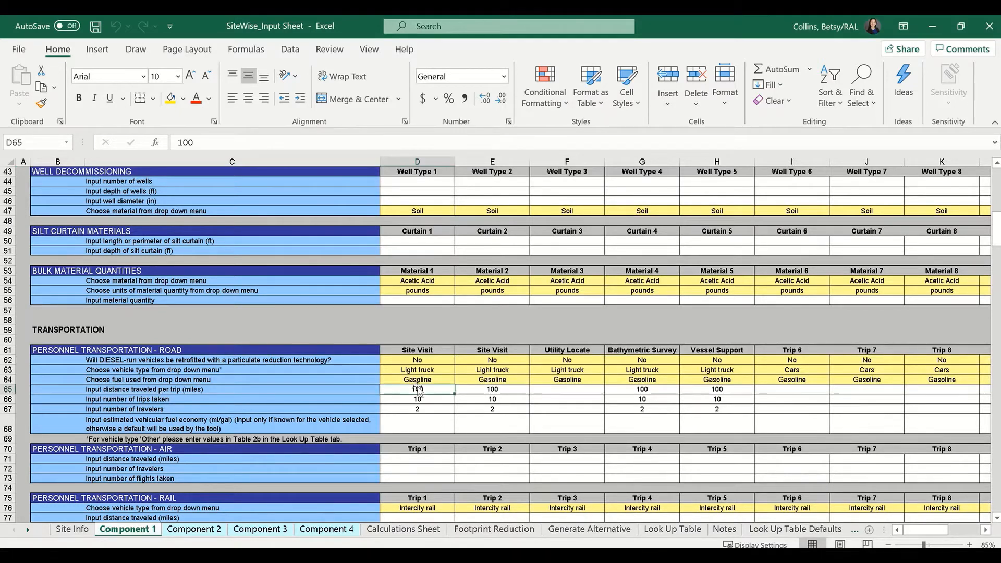
pyautogui.write('50')
pyautogui.click(461, 392)
pyautogui.write('50')
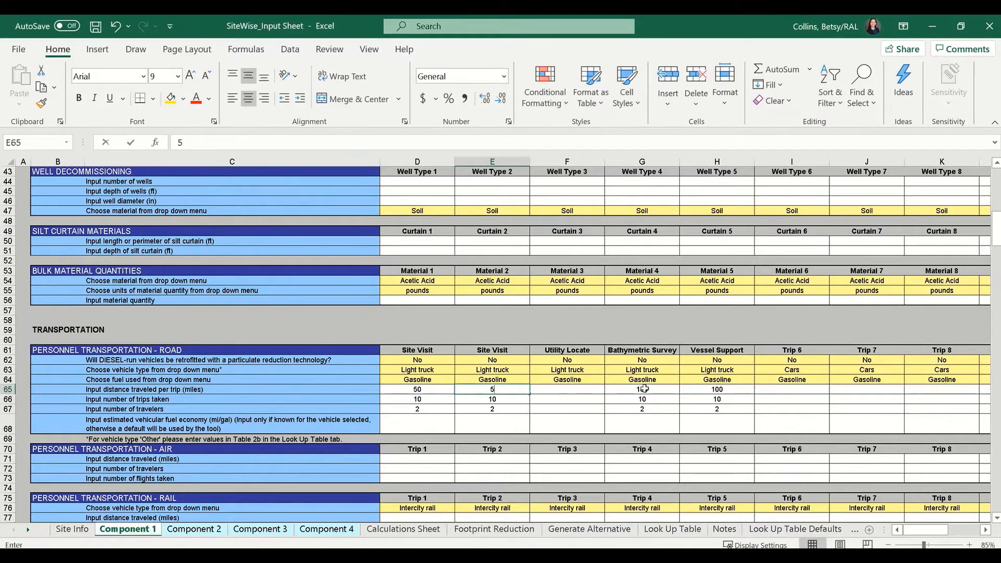
pyautogui.click(644, 391)
pyautogui.write('50')
pyautogui.click(722, 388)
pyautogui.write('50')
pyautogui.click(779, 389)
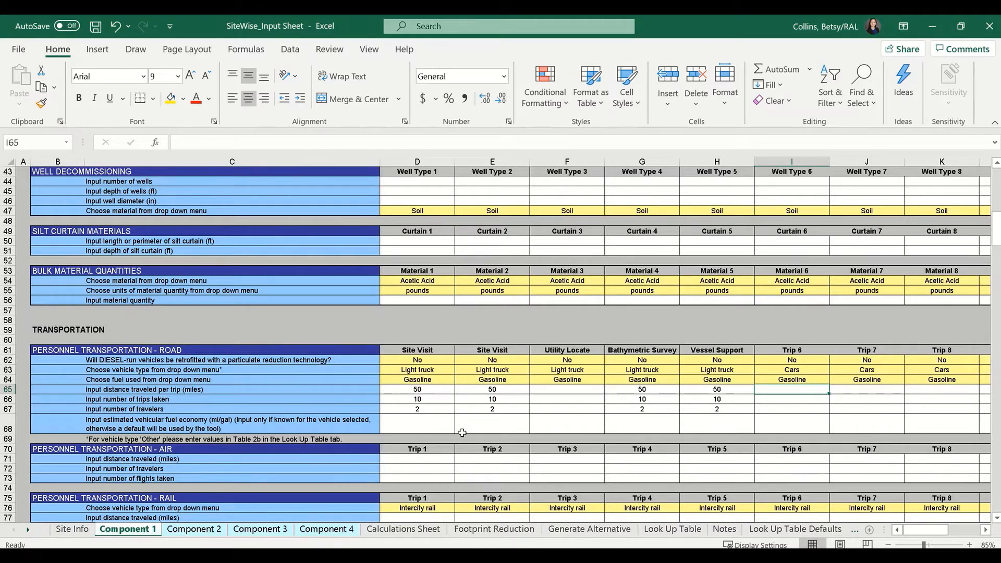
# - Bring up the Generate Alternative sheet, and open, save and close the Component 1 workbook from the SiteWise Example folder
pyautogui.click(591, 530)
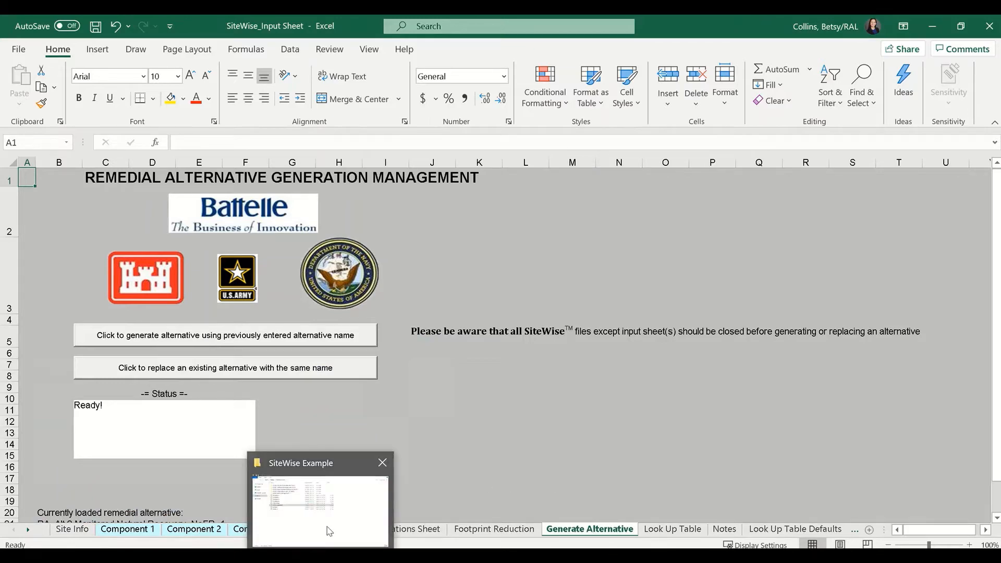
pyautogui.click(330, 528)
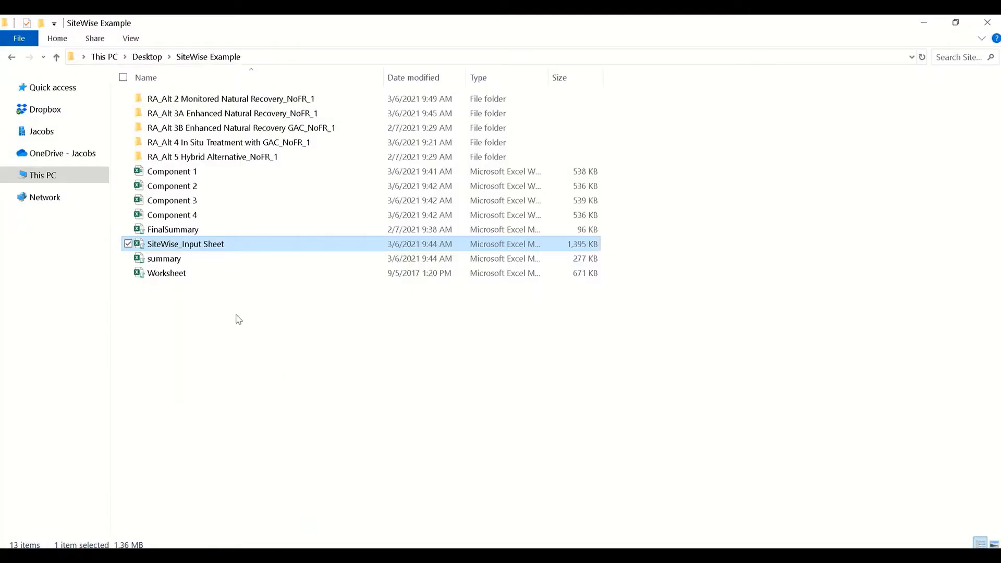
pyautogui.click(176, 175)
pyautogui.doubleClick(176, 174)
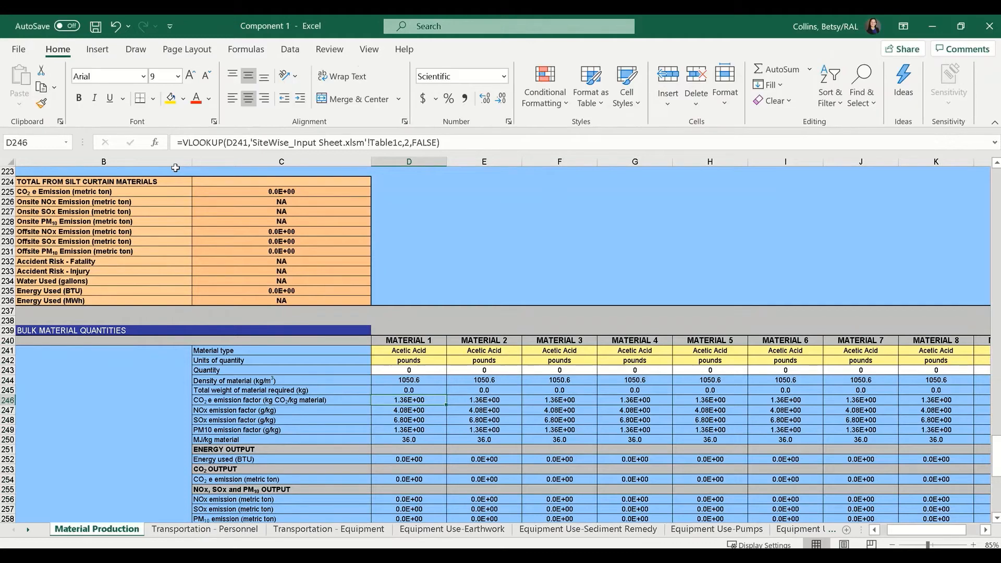
pyautogui.click(96, 26)
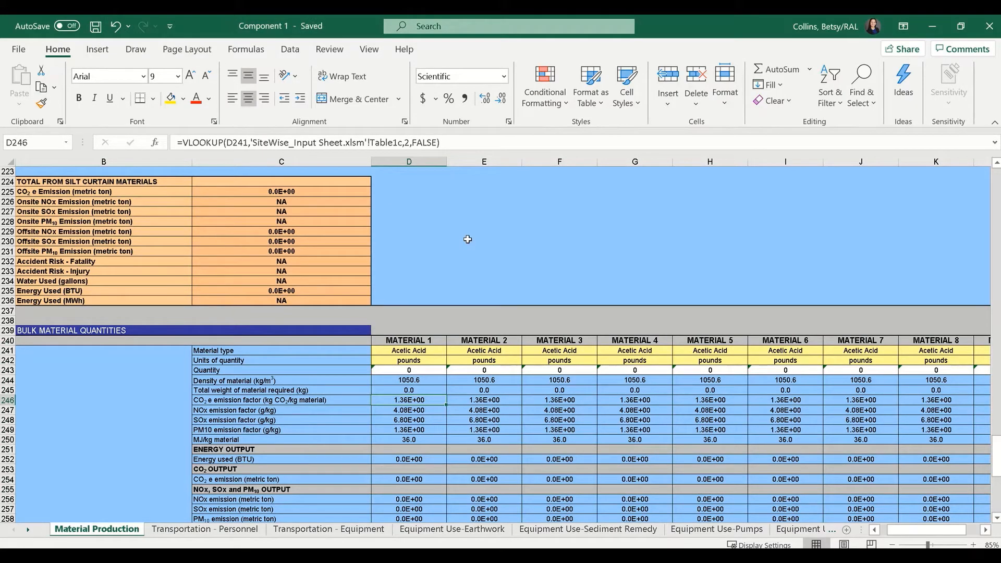
pyautogui.click(986, 27)
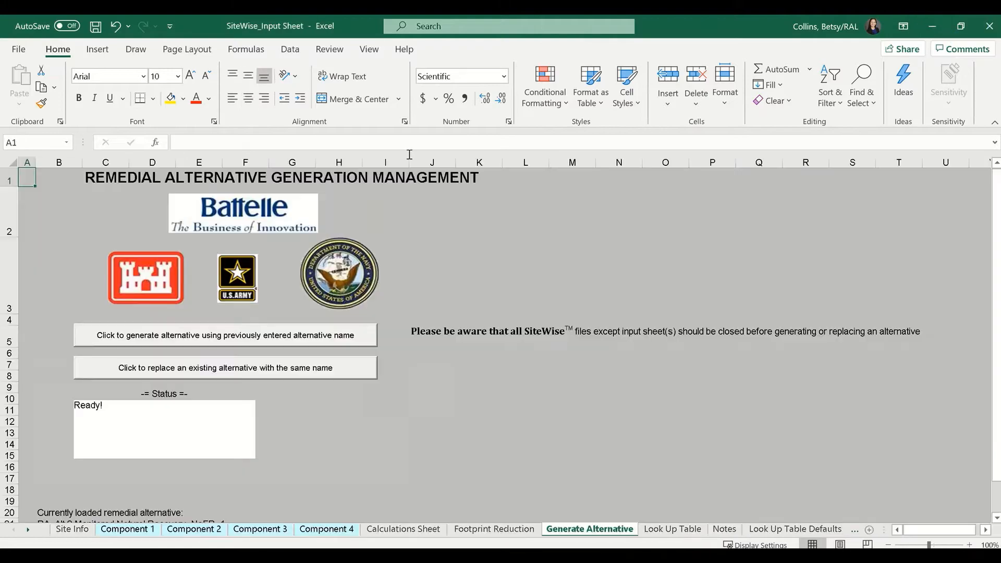
# - Open the Component 2 workbook from the SiteWise Example folder, save it and close it
pyautogui.click(935, 23)
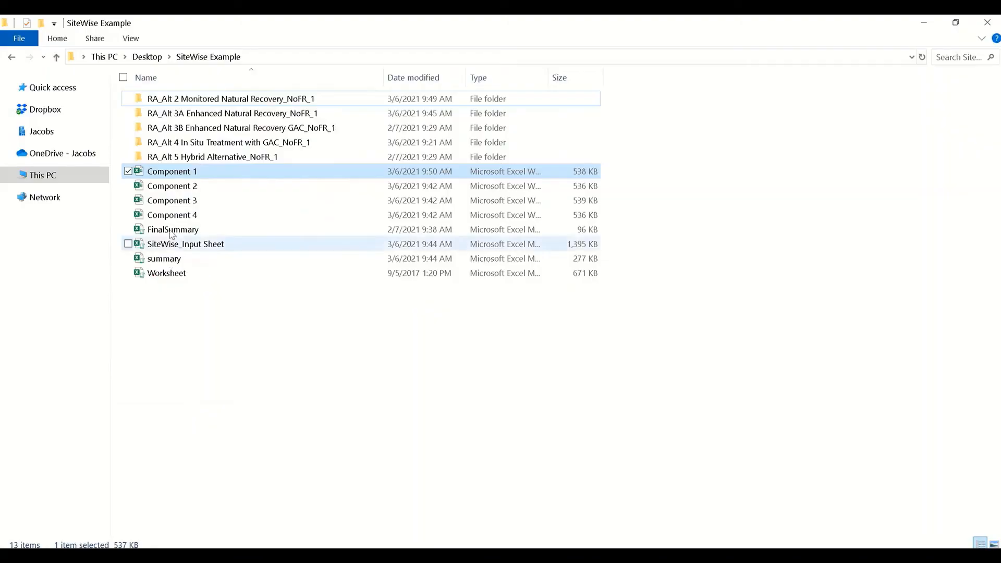
pyautogui.doubleClick(169, 190)
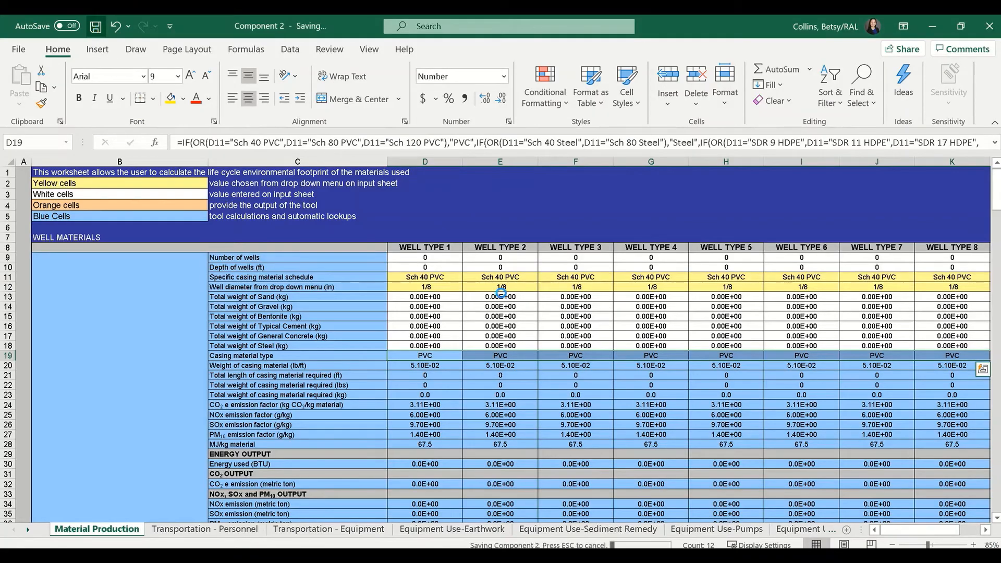
pyautogui.click(987, 23)
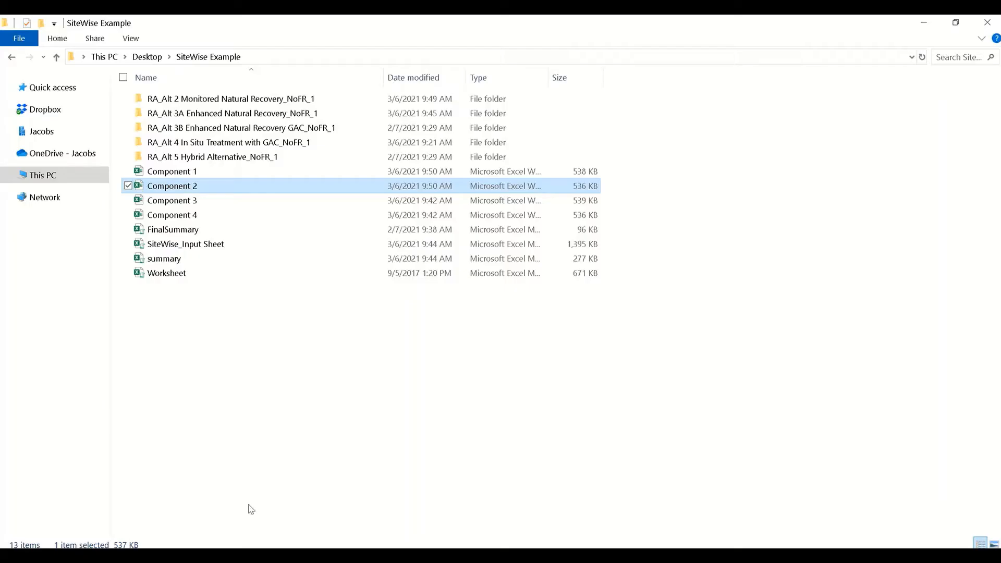
# - Open the Component 3 workbook from the SiteWise Example folder, save it and close it
pyautogui.click(181, 202)
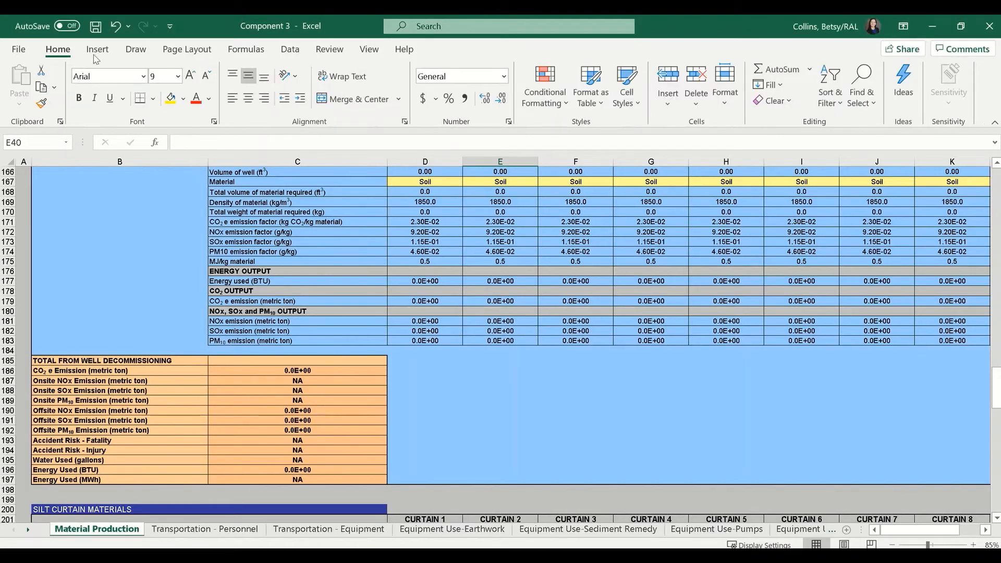
pyautogui.click(95, 27)
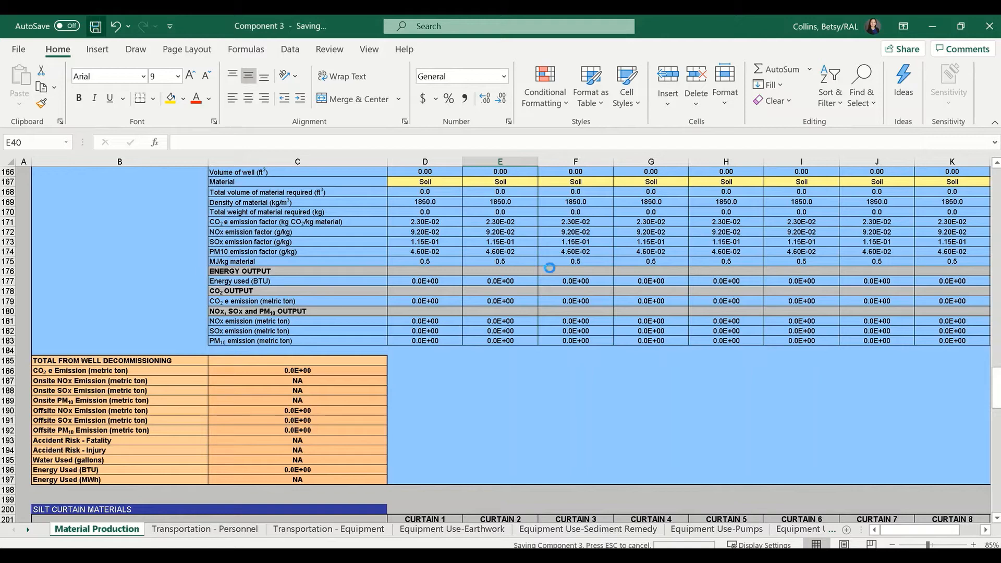
pyautogui.click(990, 26)
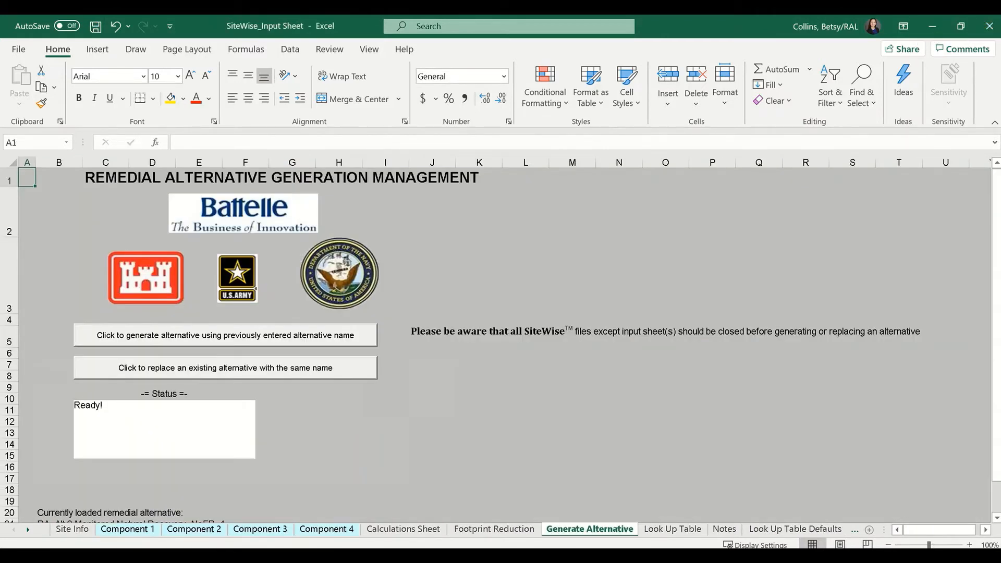
# - Open the Component 4 workbook from the SiteWise Example folder, save it and close it
pyautogui.hotkey('alt', 'Tab')
pyautogui.click(185, 217)
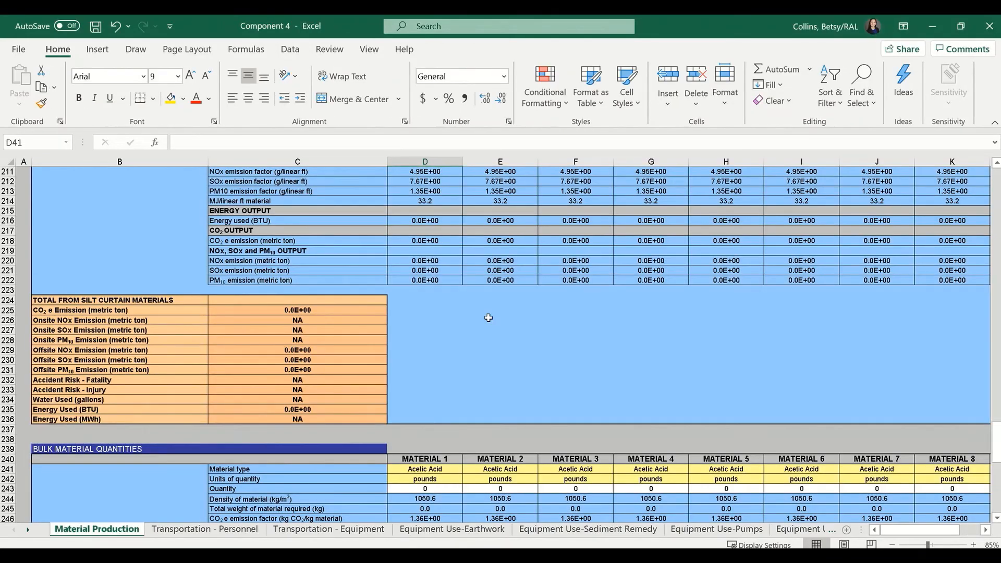
pyautogui.click(95, 27)
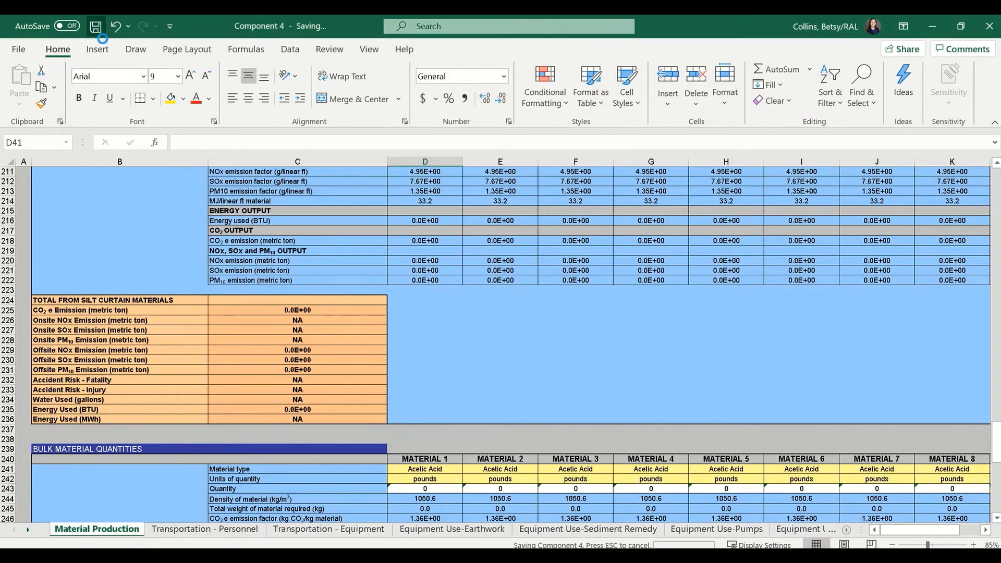
pyautogui.click(990, 26)
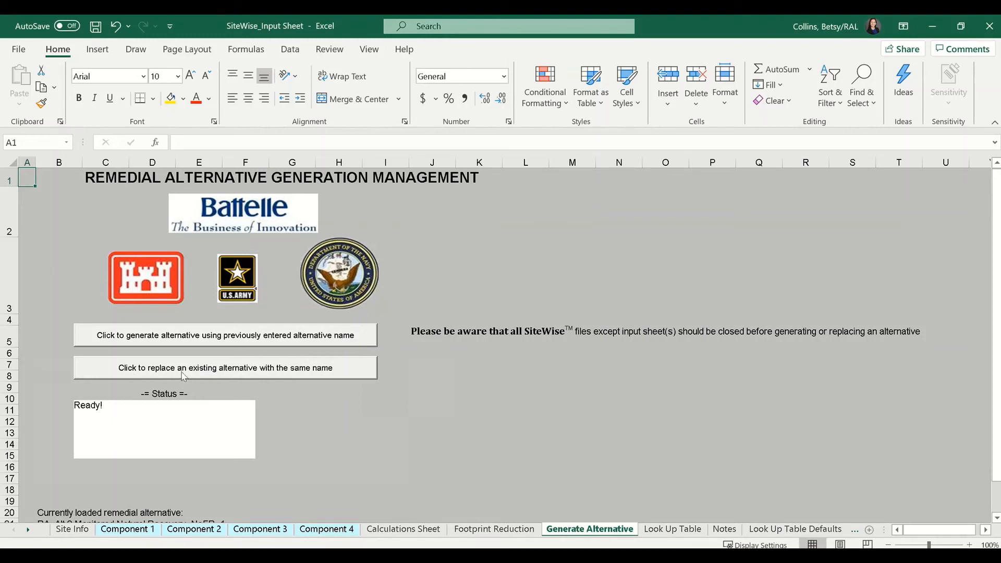
# - Replace the existing alternative with the same name and open the RA_Alt 2 Monitored Natural Recovery_NoFR_1 folder in File Explorer to check its files
pyautogui.click(223, 368)
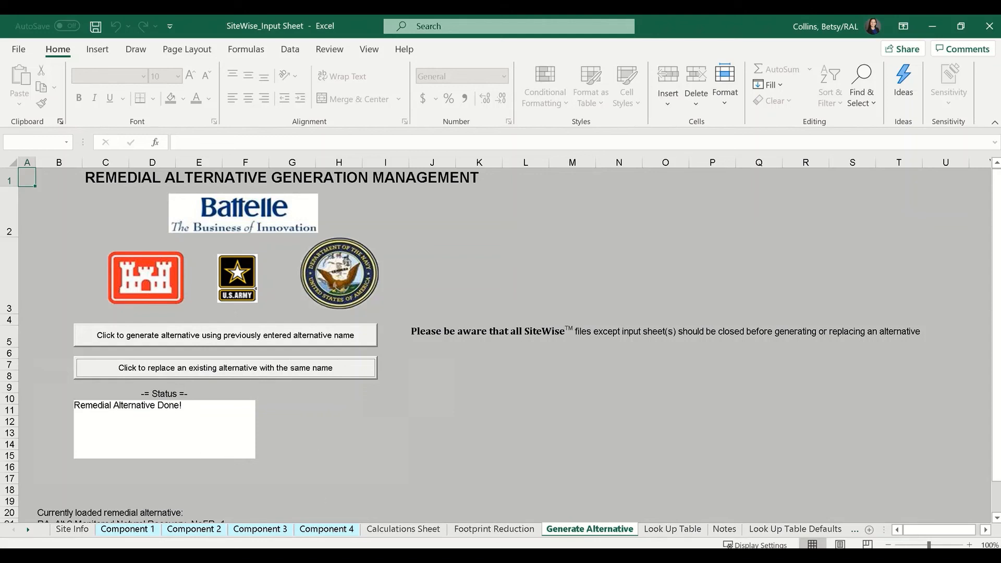
pyautogui.click(310, 501)
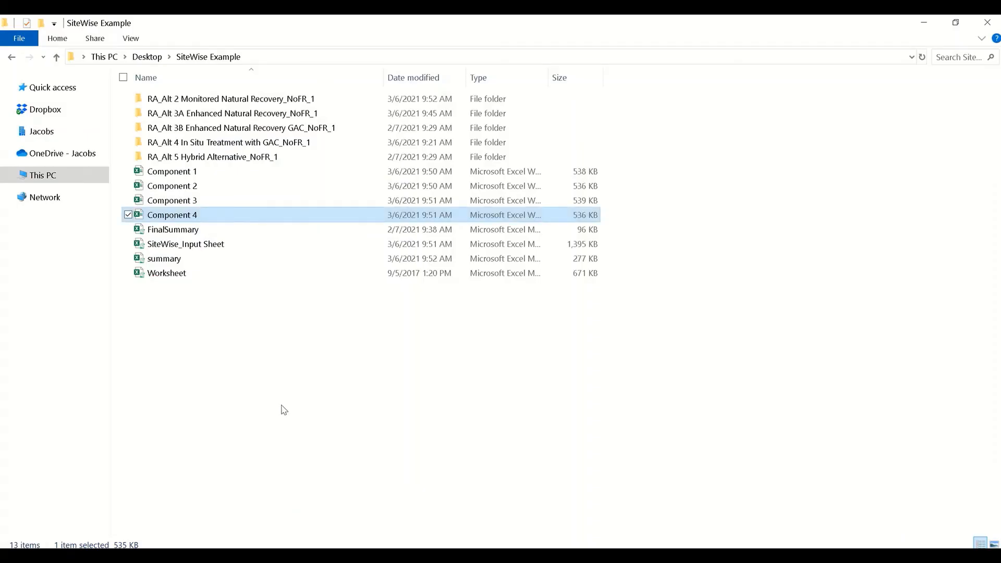
pyautogui.doubleClick(225, 105)
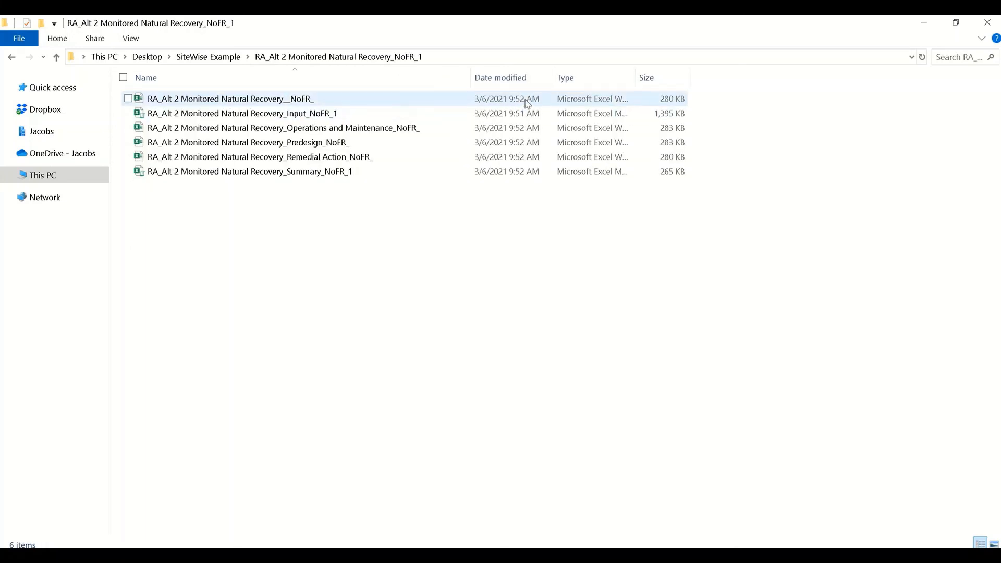